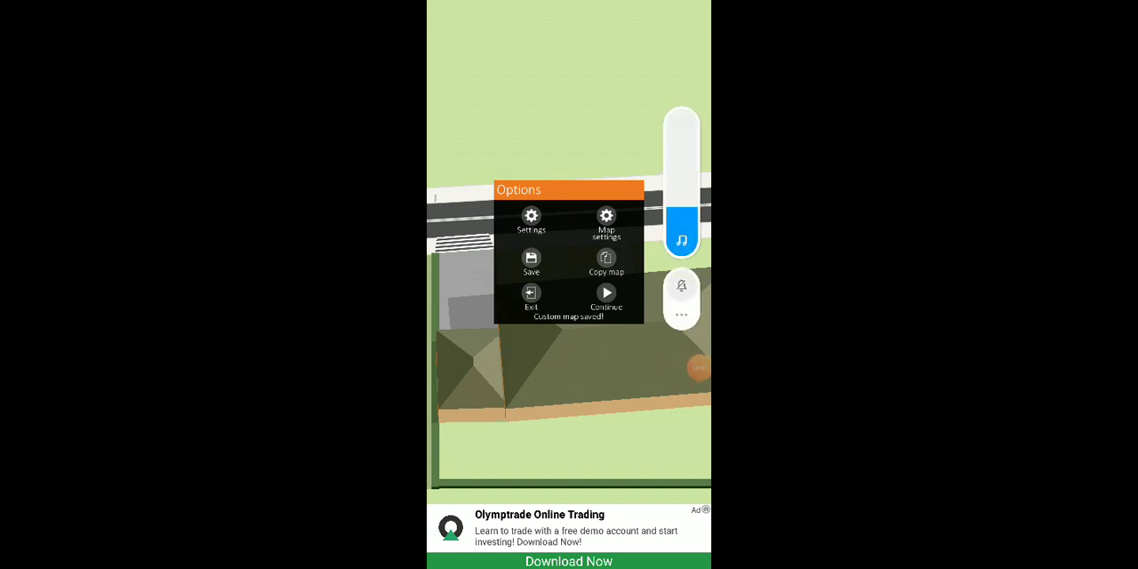
pyautogui.press('XF86AudioRaiseVolume')
pyautogui.press('XF86AudioRaiseVolume')
pyautogui.press('XF86AudioRaiseVolume')
pyautogui.press('XF86AudioRaiseVolume')
pyautogui.press('XF86AudioRaiseVolume')
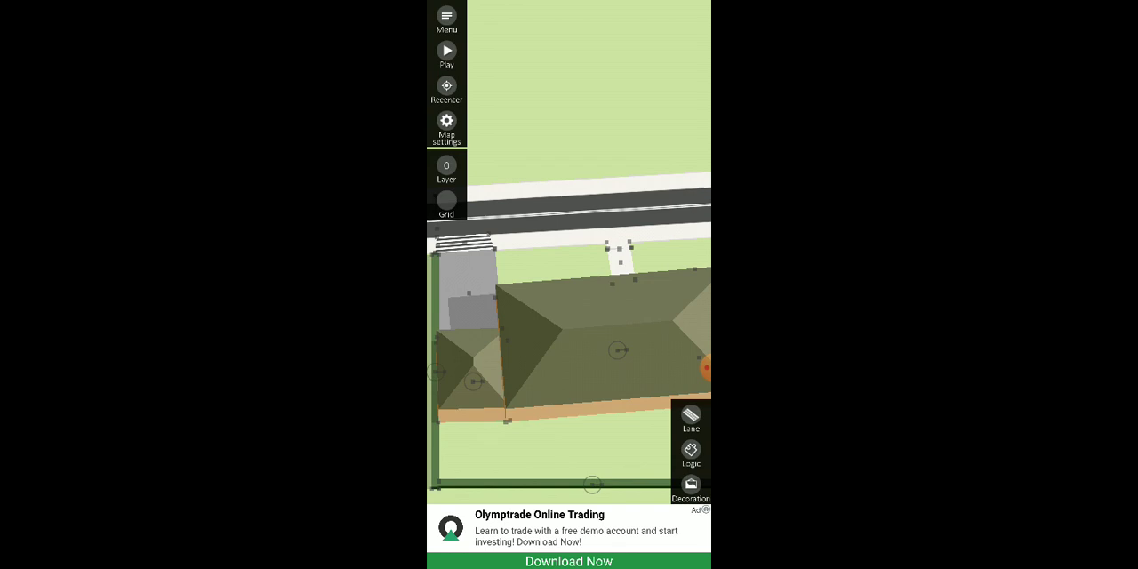
pyautogui.scroll(-2, 569, 252)
pyautogui.scroll(-2, 569, 252)
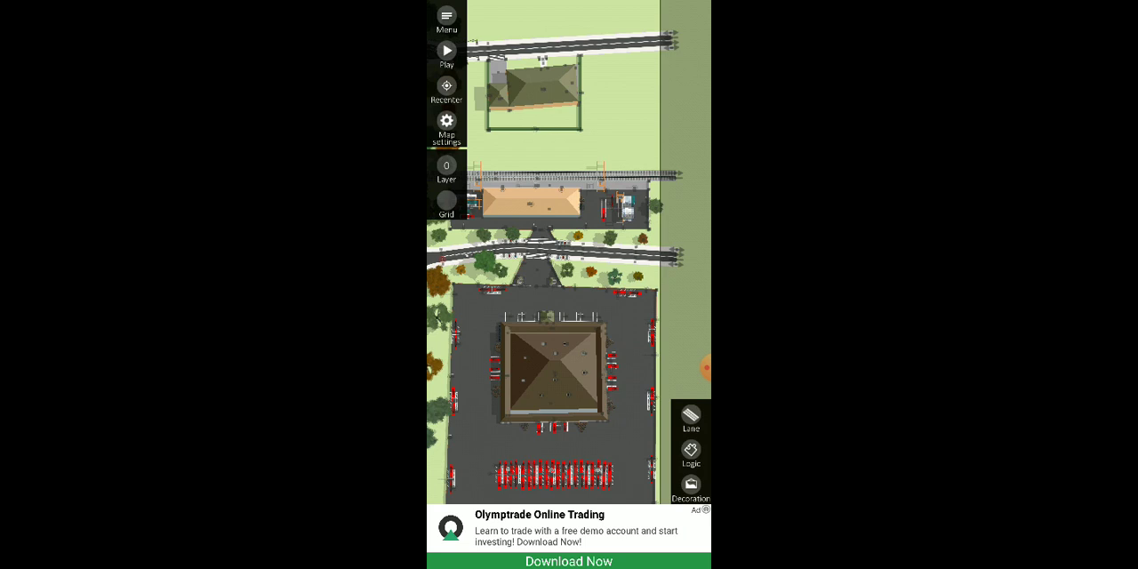
pyautogui.moveTo(569, 267); pyautogui.dragTo(558, 302)
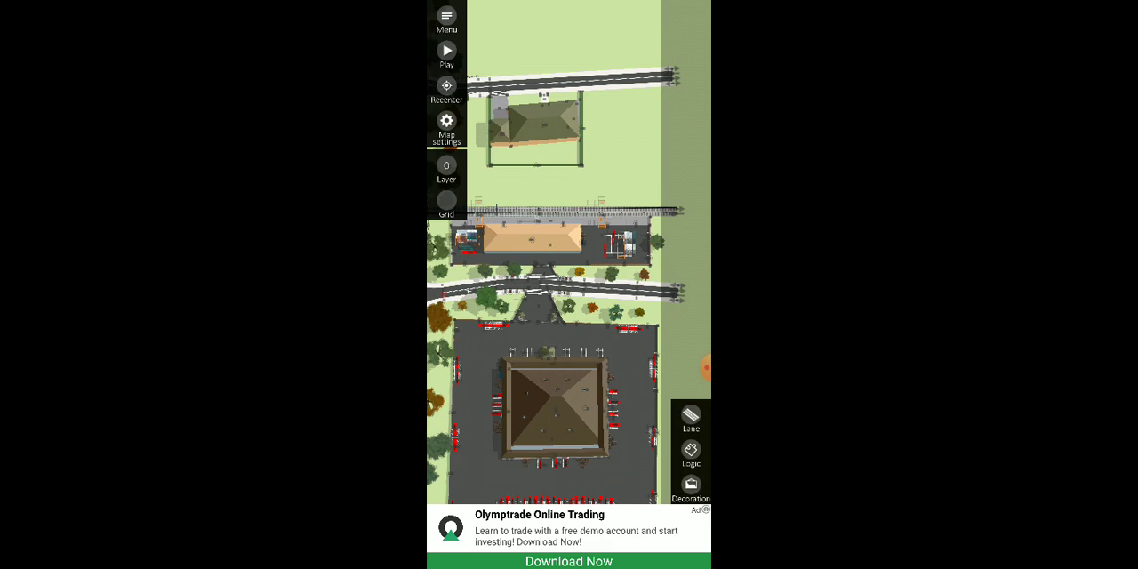
pyautogui.scroll(3, 557, 252)
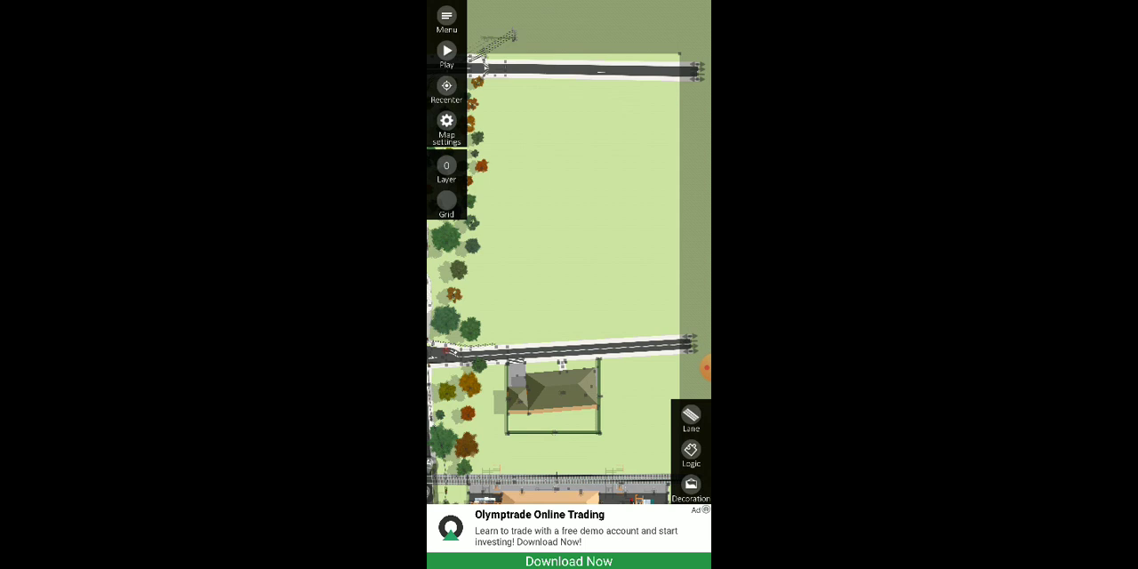
pyautogui.scroll(3, 563, 252)
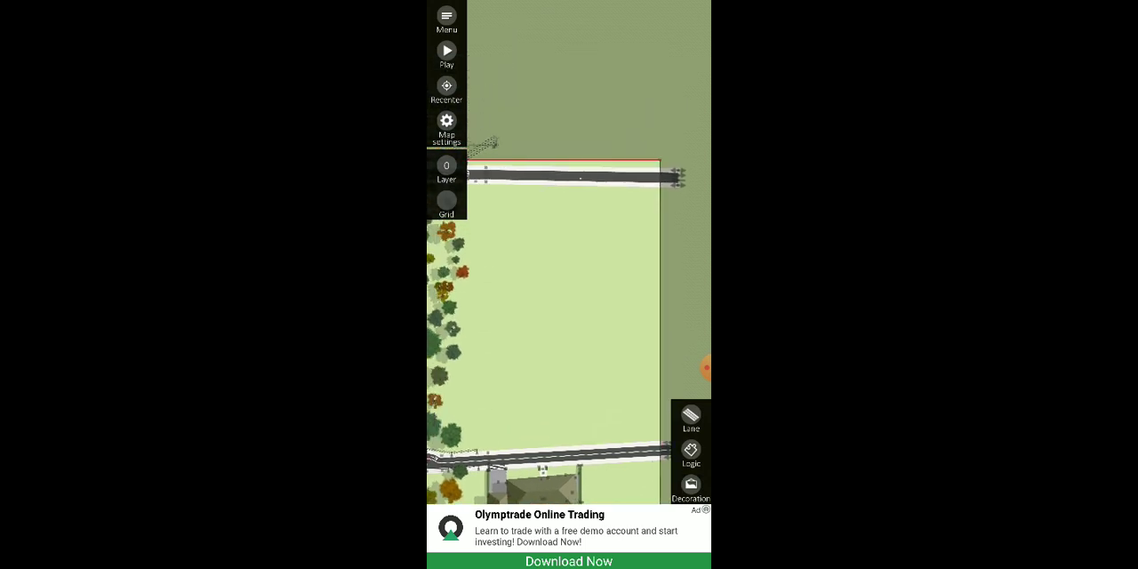
pyautogui.scroll(-3, 560, 252)
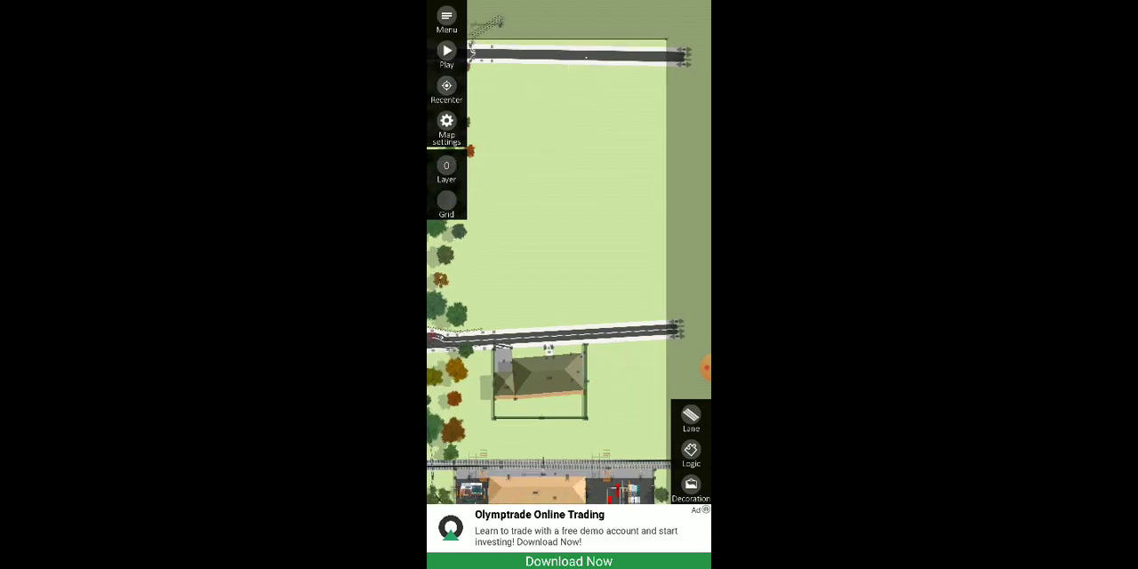
pyautogui.scroll(-3, 560, 253)
pyautogui.scroll(-3, 560, 252)
pyautogui.moveTo(551, 355); pyautogui.dragTo(605, 311)
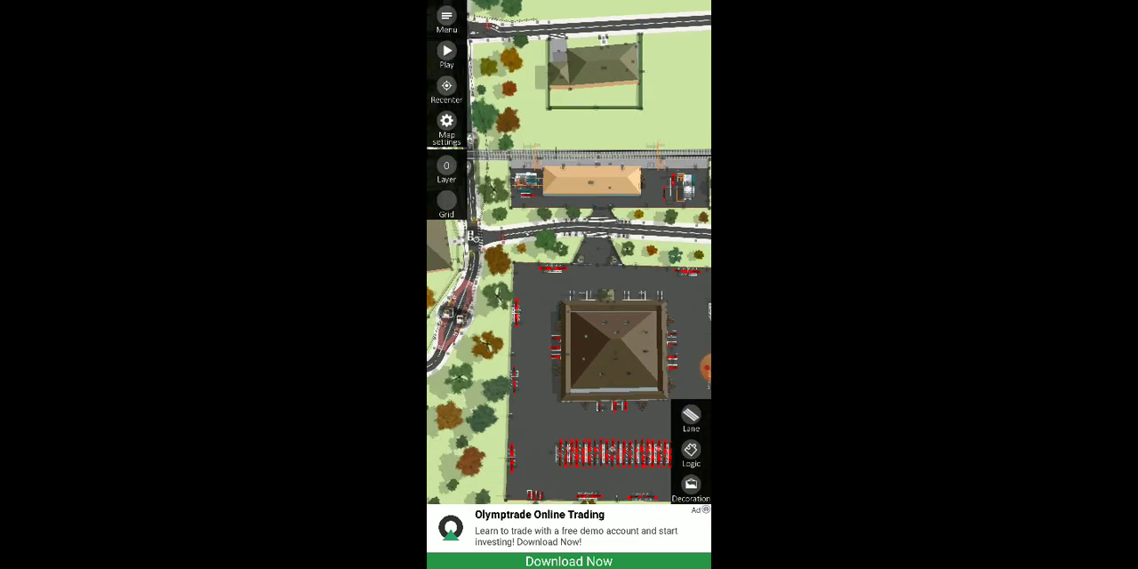
pyautogui.click(690, 485)
pyautogui.moveTo(534, 311); pyautogui.dragTo(587, 298)
pyautogui.click(691, 485)
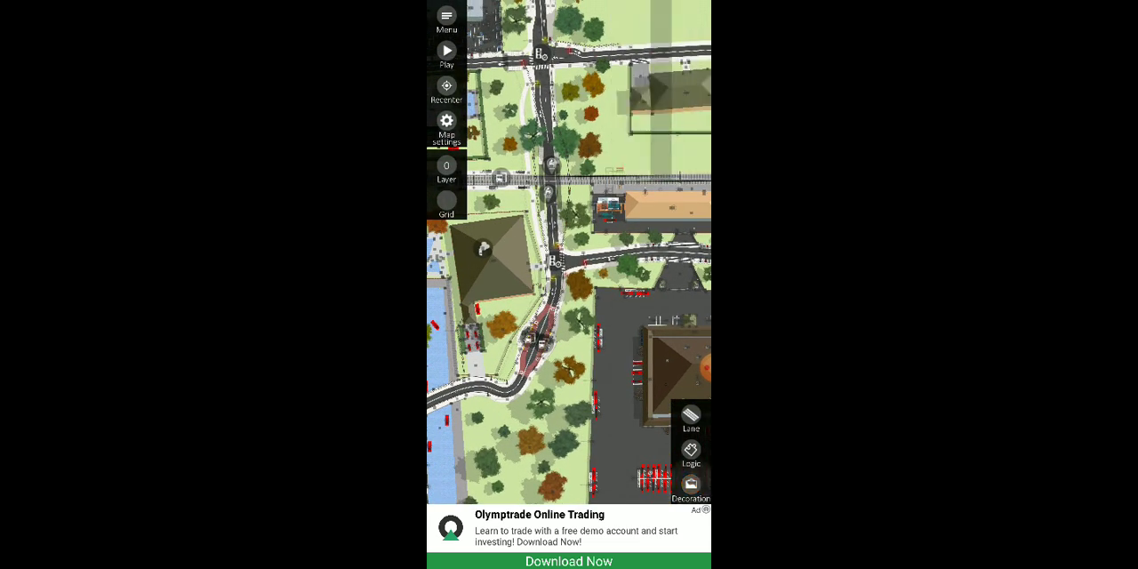
pyautogui.moveTo(551, 204); pyautogui.dragTo(587, 329)
pyautogui.moveTo(560, 222); pyautogui.dragTo(585, 418)
pyautogui.moveTo(561, 267); pyautogui.dragTo(572, 287)
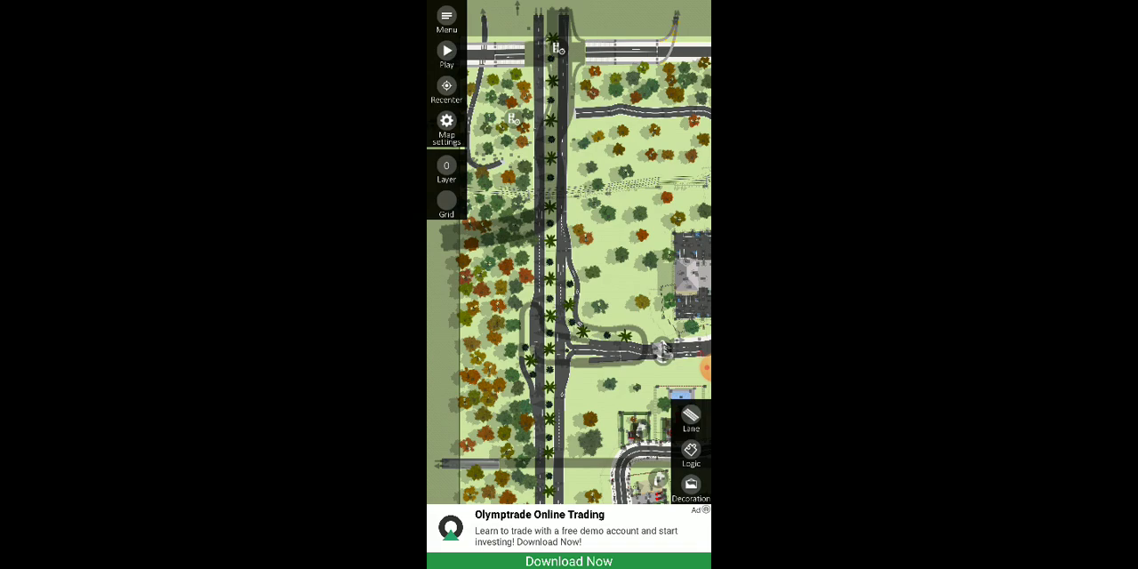
pyautogui.moveTo(587, 222)
pyautogui.mouseDown()
pyautogui.moveTo(556, 318)
pyautogui.moveTo(503, 364)
pyautogui.mouseUp()
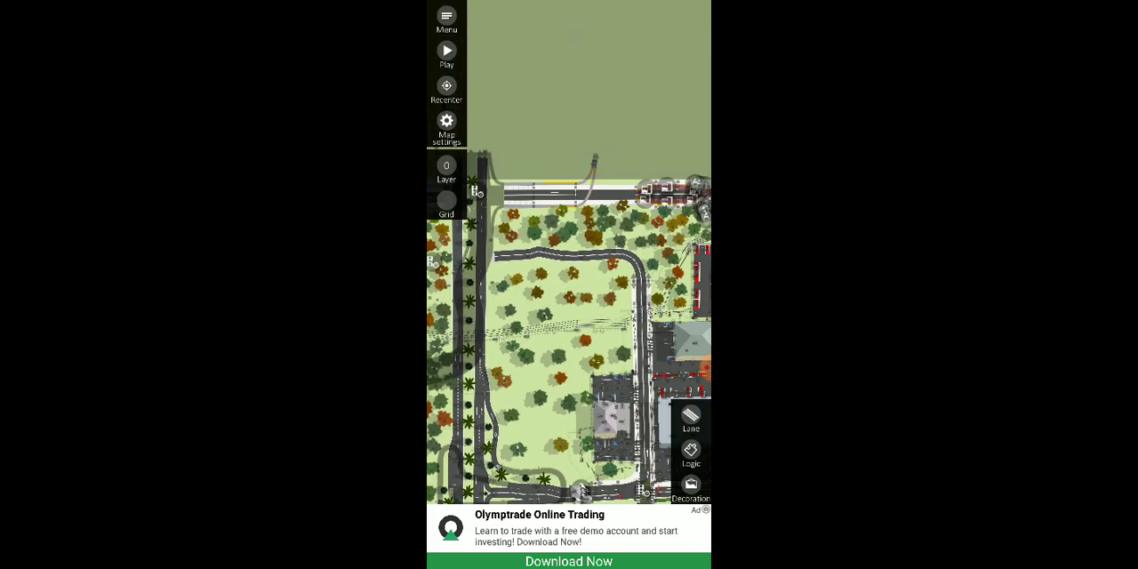
pyautogui.moveTo(569, 400); pyautogui.dragTo(569, 240)
pyautogui.moveTo(569, 356)
pyautogui.mouseDown()
pyautogui.moveTo(556, 272)
pyautogui.moveTo(569, 267)
pyautogui.mouseUp()
pyautogui.moveTo(569, 311); pyautogui.dragTo(569, 276)
pyautogui.moveTo(604, 311); pyautogui.dragTo(516, 266)
pyautogui.moveTo(569, 356); pyautogui.dragTo(533, 267)
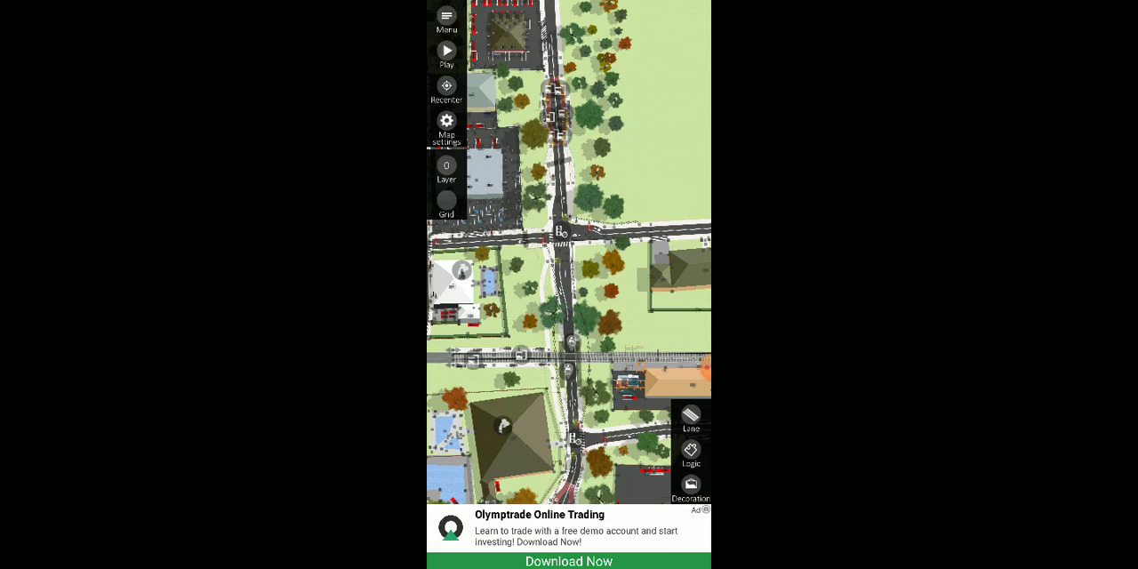
pyautogui.moveTo(534, 355)
pyautogui.mouseDown()
pyautogui.moveTo(569, 328)
pyautogui.moveTo(632, 328)
pyautogui.moveTo(613, 342)
pyautogui.moveTo(643, 334)
pyautogui.moveTo(538, 364)
pyautogui.mouseUp()
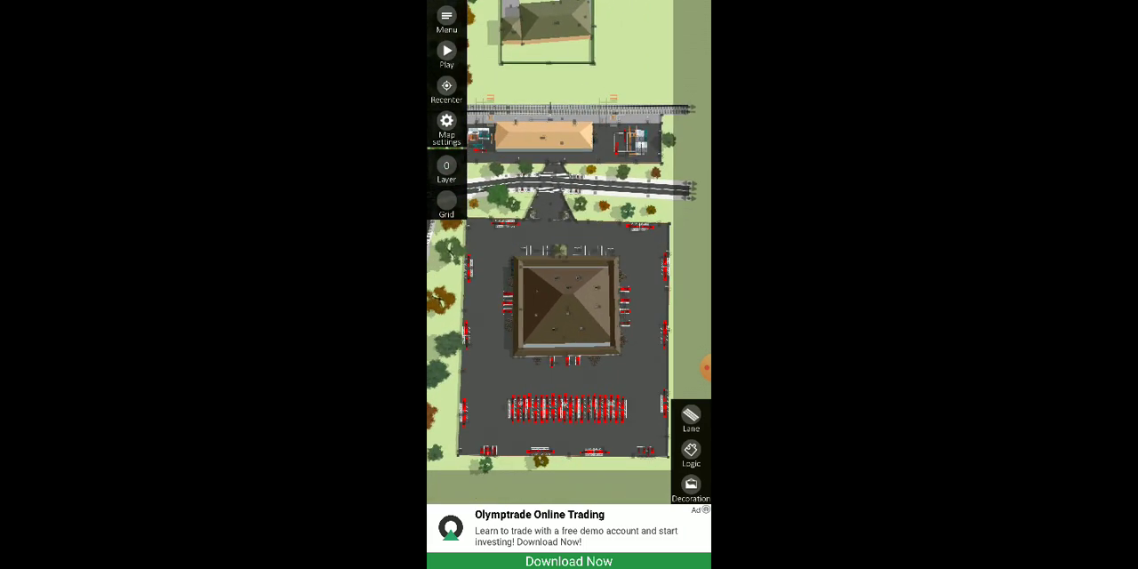
# Step: Start the custom town map in play mode from the left toolbar's Play button
pyautogui.click(447, 51)
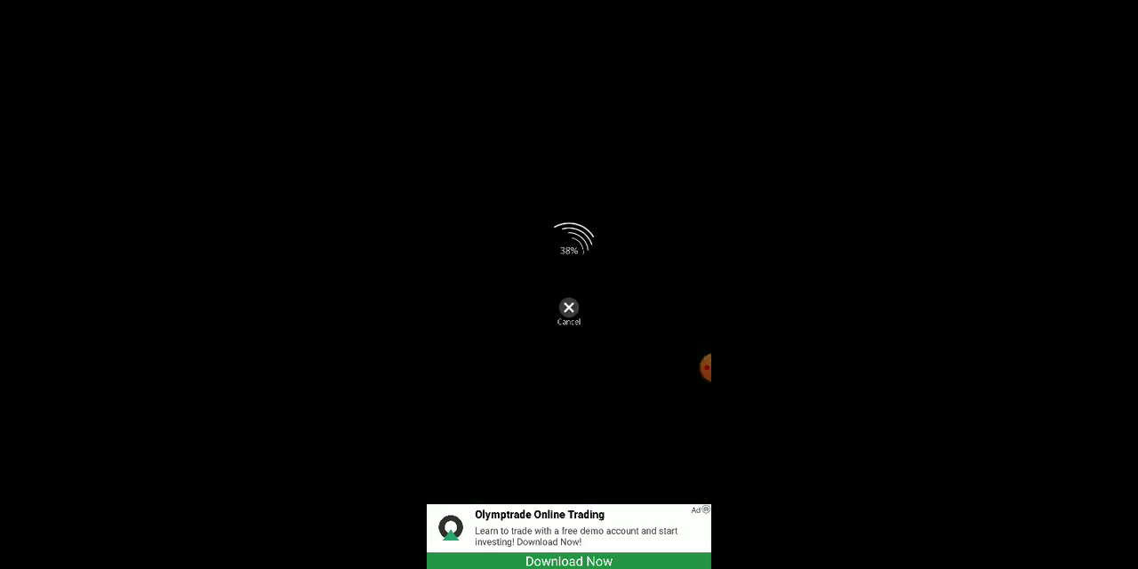